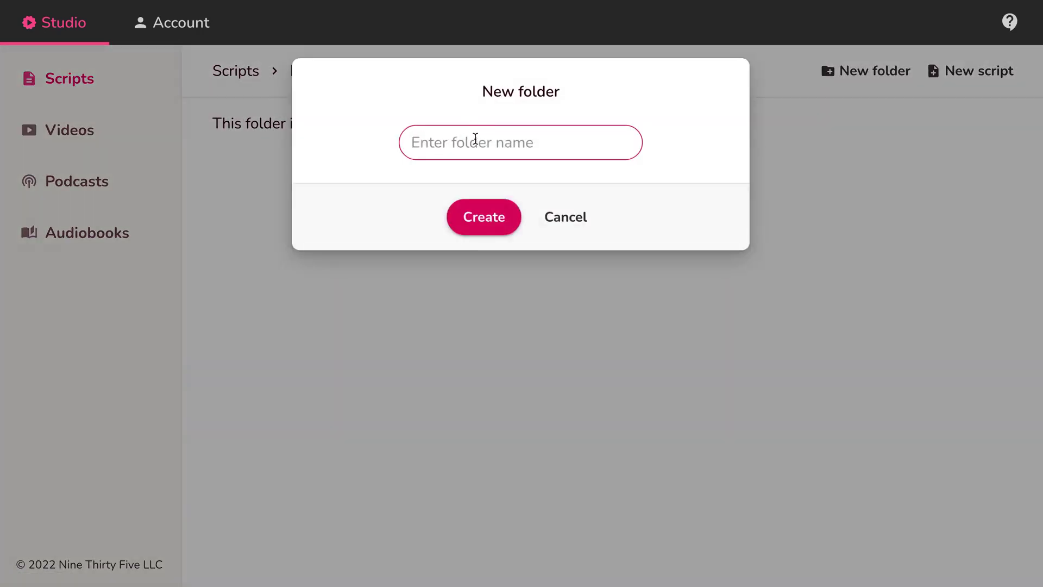
Name the new folder 'Project' and confirm its creation
{"action": "type", "text": "Project"}
{"action": "left_click", "coordinate": [550, 225]}
Open the Project folder and create a new script named 'Love story'
{"action": "left_click", "coordinate": [550, 226]}
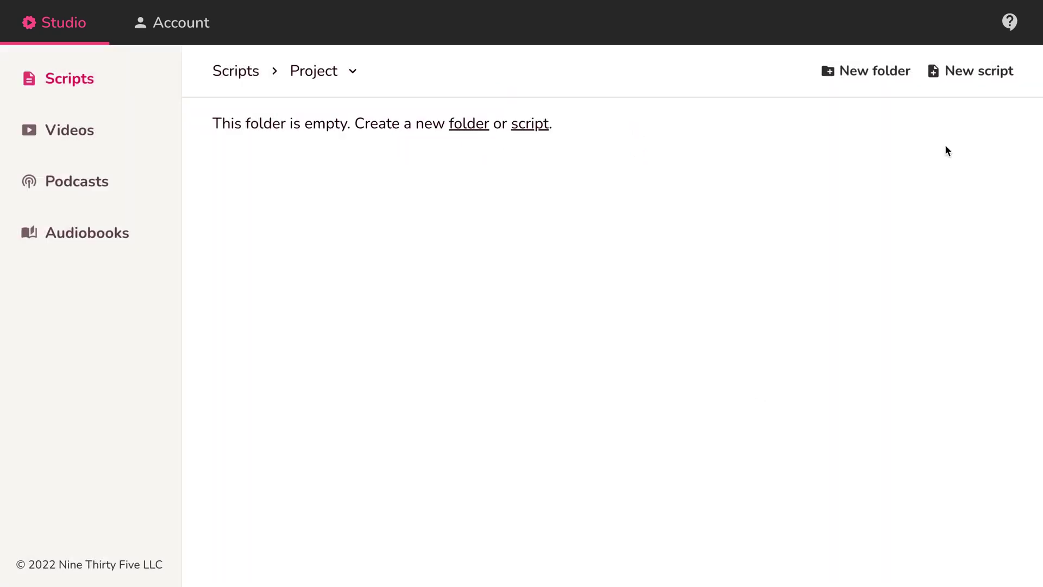
{"action": "left_click", "coordinate": [968, 79]}
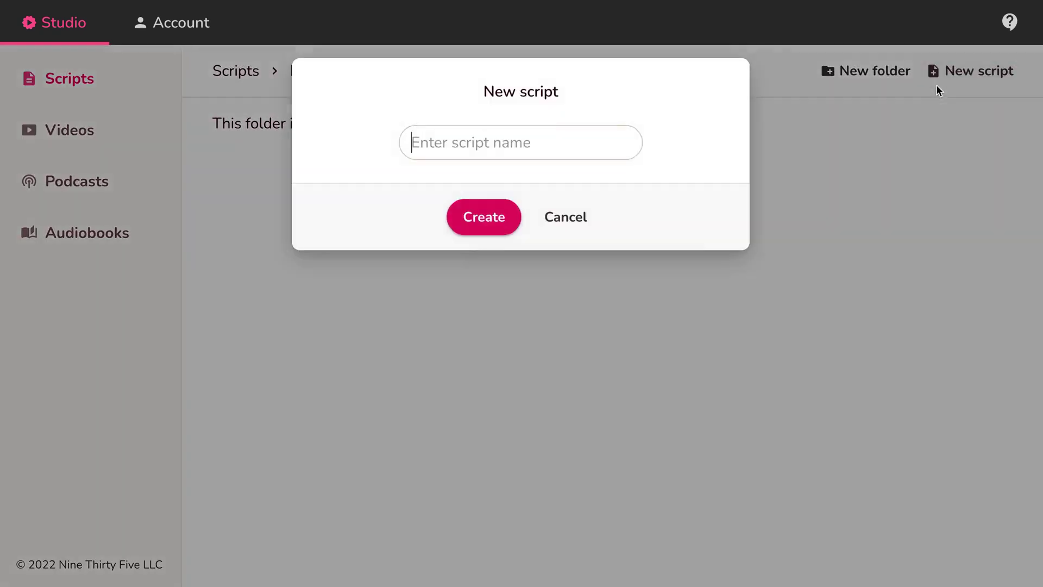
{"action": "type", "text": "Love story"}
{"action": "key", "text": "Return"}
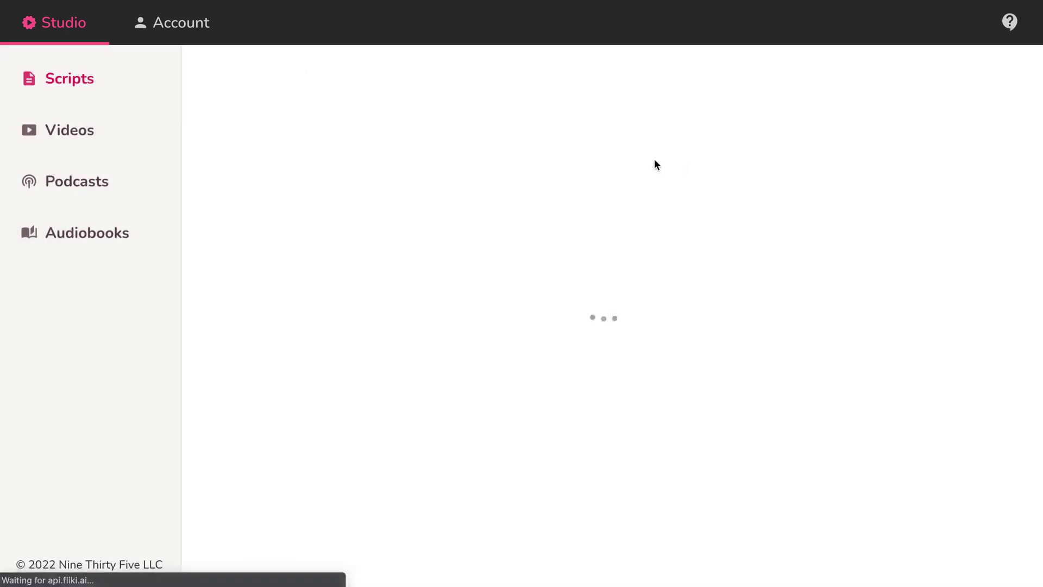
Type a test line in the first block, then clear it completely
{"action": "type", "text": "This "}
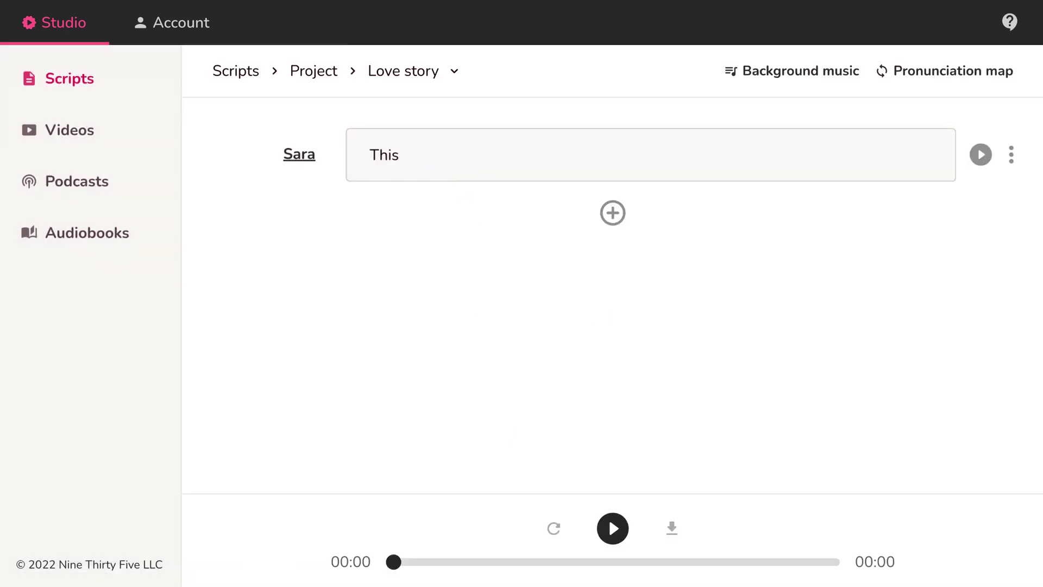
{"action": "type", "text": "is a shirt"}
{"action": "key", "text": "BackSpace"}
{"action": "key", "text": "BackSpace"}
{"action": "key", "text": "BackSpace"}
{"action": "type", "text": "ort love stroory"}
{"action": "key", "text": "ctrl+a"}
{"action": "key", "text": "BackSpace"}
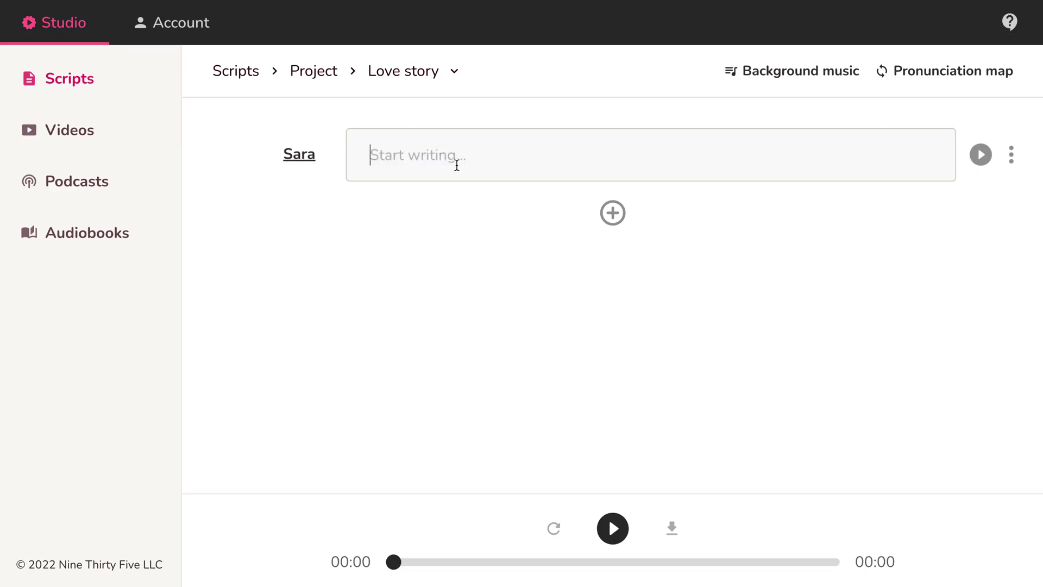
Open the line's voice selection and browse the list of available languages
{"action": "left_click", "coordinate": [292, 155]}
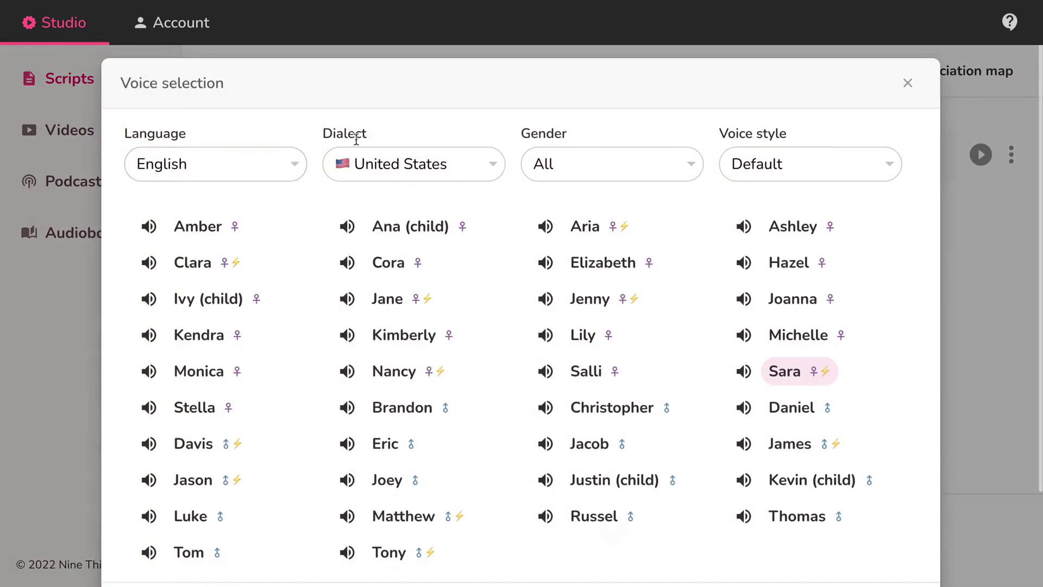
{"action": "left_click", "coordinate": [225, 163]}
{"action": "scroll", "coordinate": [226, 207], "scroll_direction": "down", "scroll_amount": 1}
{"action": "scroll", "coordinate": [230, 231], "scroll_direction": "down", "scroll_amount": 10}
{"action": "scroll", "coordinate": [230, 231], "scroll_direction": "down", "scroll_amount": 3}
{"action": "scroll", "coordinate": [231, 234], "scroll_direction": "down", "scroll_amount": 1}
{"action": "scroll", "coordinate": [230, 233], "scroll_direction": "down", "scroll_amount": 8}
{"action": "scroll", "coordinate": [231, 233], "scroll_direction": "down", "scroll_amount": 5}
{"action": "scroll", "coordinate": [231, 231], "scroll_direction": "down", "scroll_amount": 9}
{"action": "scroll", "coordinate": [233, 231], "scroll_direction": "up", "scroll_amount": 5}
{"action": "scroll", "coordinate": [232, 230], "scroll_direction": "up", "scroll_amount": 20}
Keep the dialect as United States and gender on All, after checking voice styles
{"action": "left_click", "coordinate": [390, 172]}
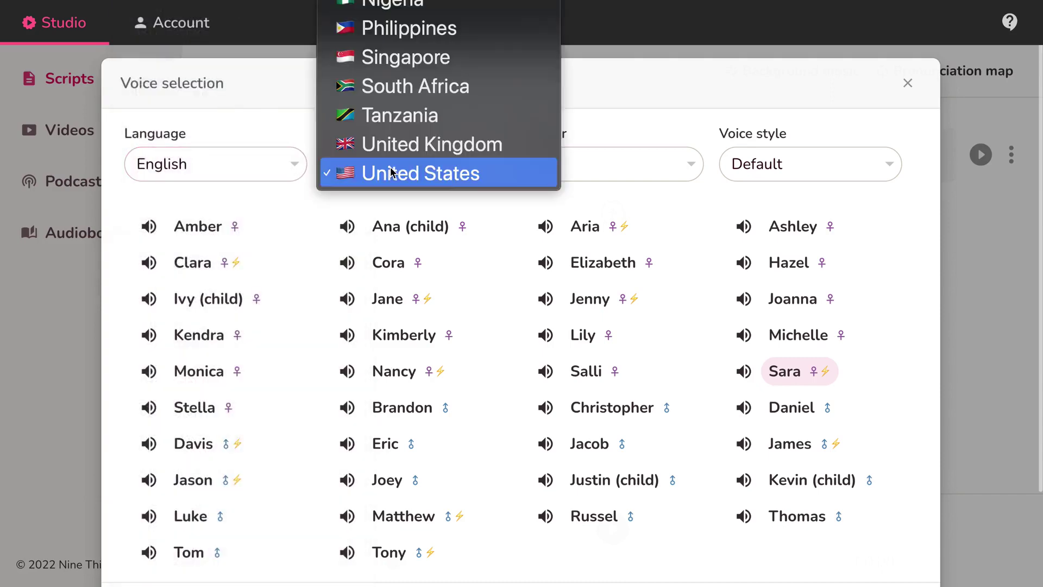
{"action": "scroll", "coordinate": [391, 177], "scroll_direction": "up", "scroll_amount": 5}
{"action": "left_click", "coordinate": [674, 139]}
{"action": "left_click", "coordinate": [643, 164]}
{"action": "left_click", "coordinate": [667, 136]}
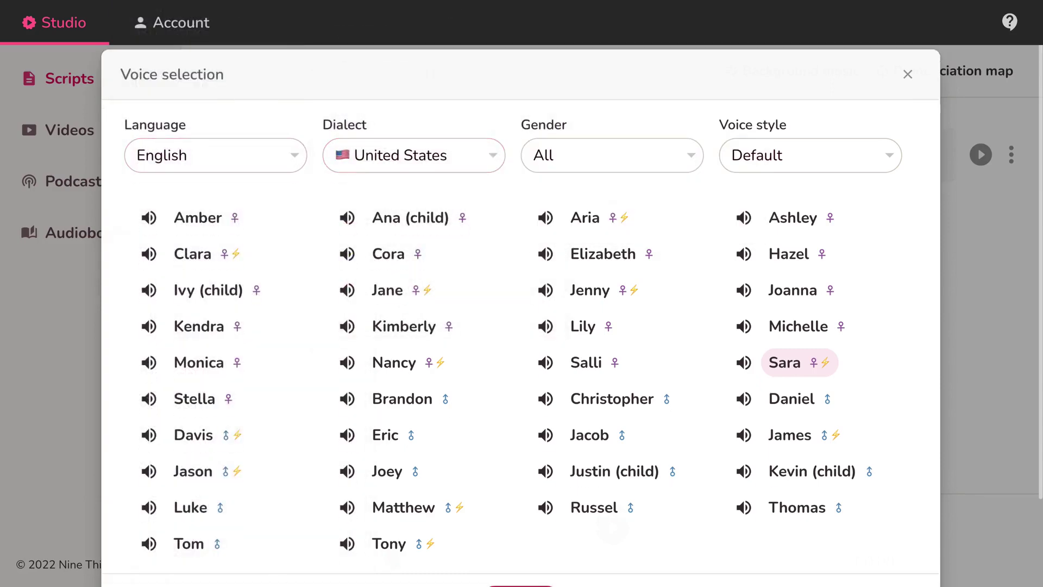
{"action": "left_click", "coordinate": [817, 158]}
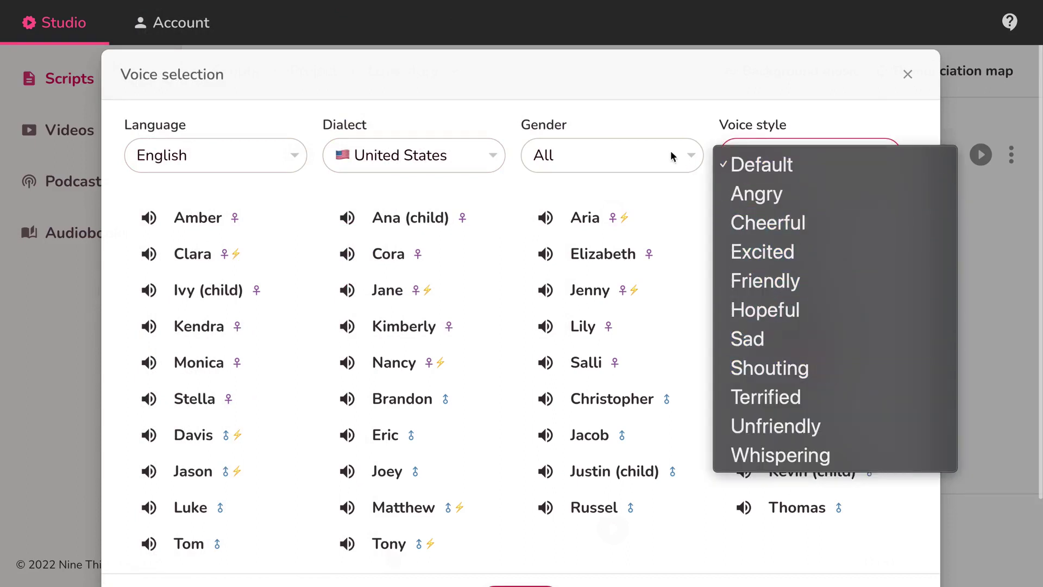
{"action": "left_click", "coordinate": [676, 124]}
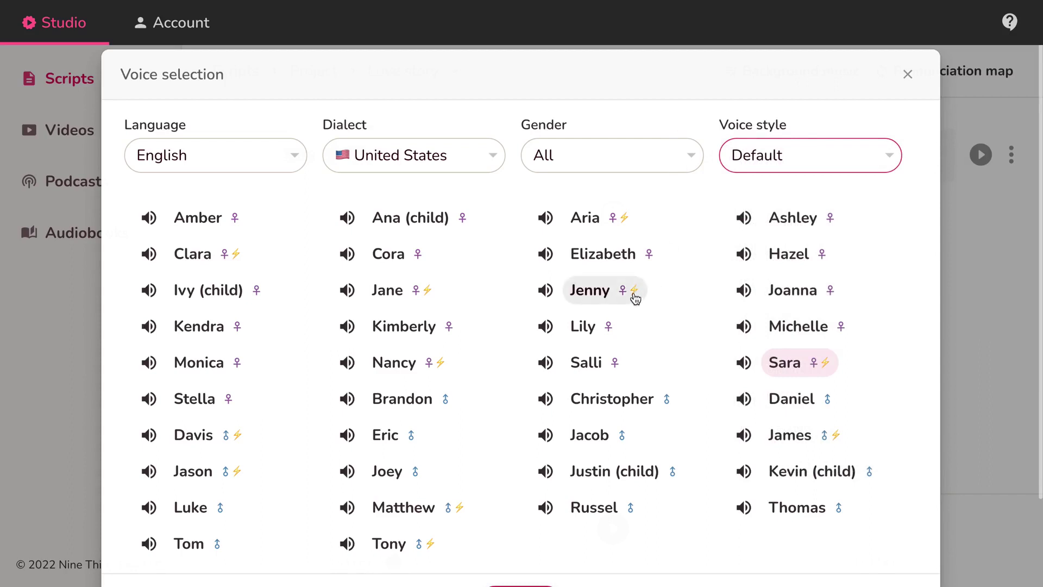
{"action": "scroll", "coordinate": [605, 422], "scroll_direction": "up", "scroll_amount": 1}
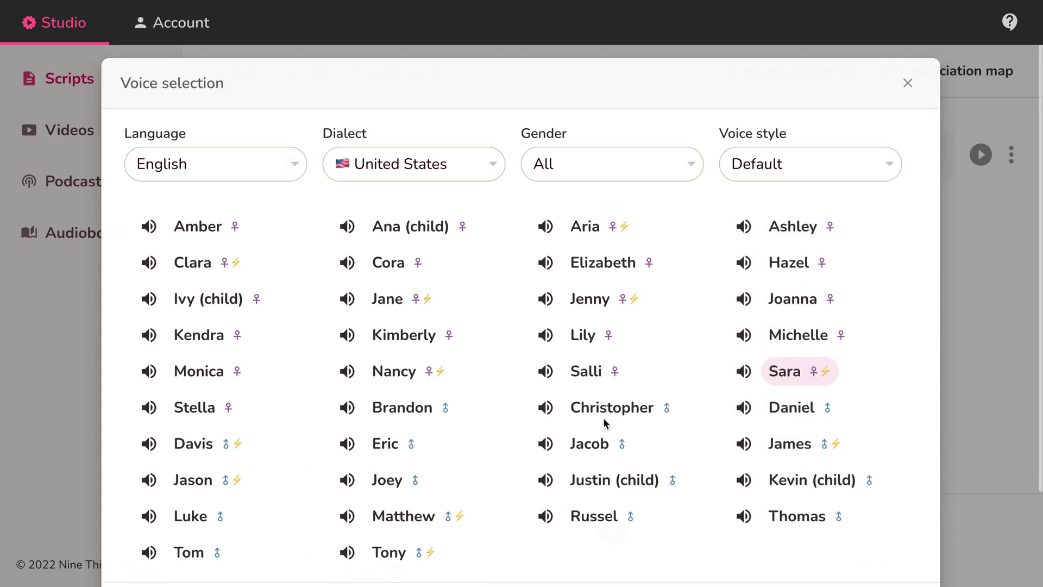
Preview Lily and Nancy, then save Nancy with the Cheerful style
{"action": "left_click", "coordinate": [546, 336]}
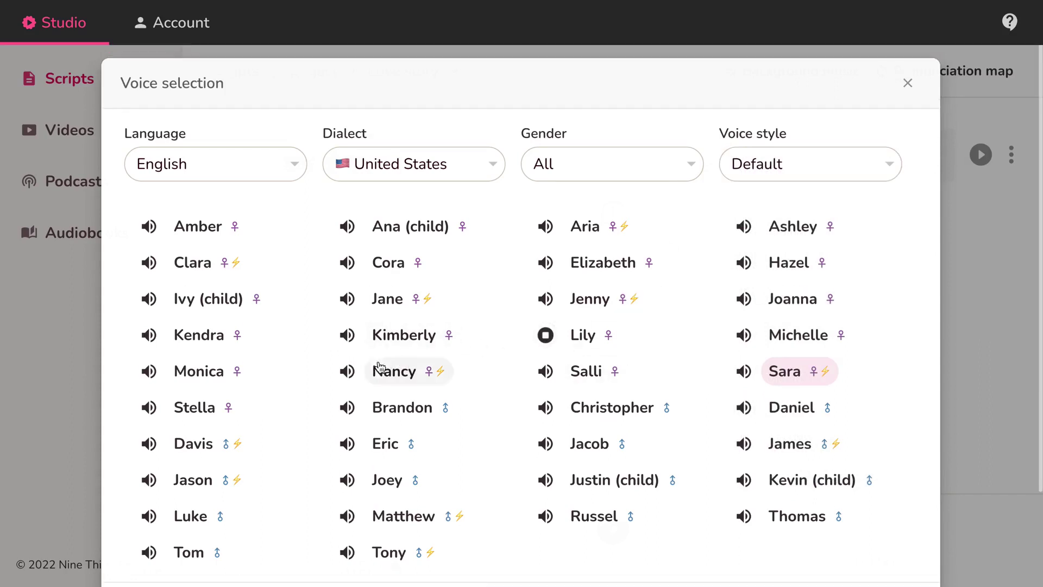
{"action": "left_click", "coordinate": [353, 374]}
{"action": "left_click", "coordinate": [395, 371]}
{"action": "left_click", "coordinate": [808, 175]}
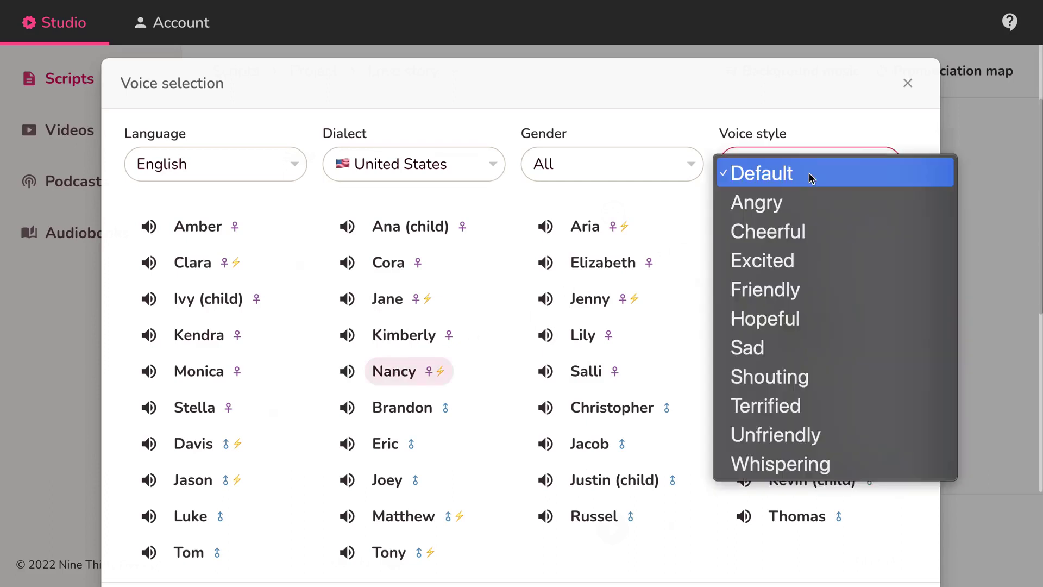
{"action": "left_click", "coordinate": [804, 227]}
{"action": "scroll", "coordinate": [620, 383], "scroll_direction": "down", "scroll_amount": 1}
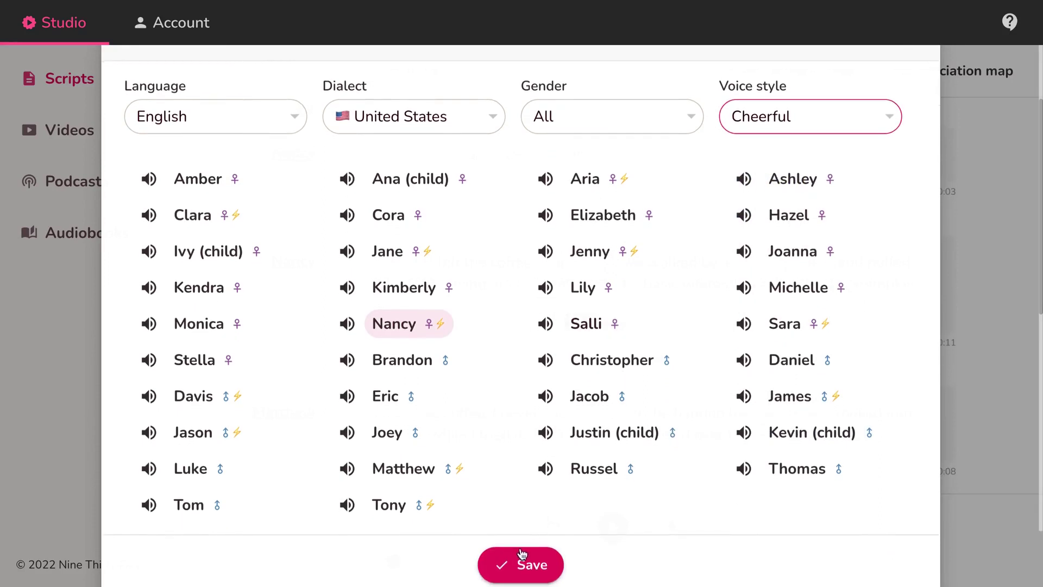
{"action": "left_click", "coordinate": [529, 564]}
Replace the typed 'It was' with the full pasted autumn love story
{"action": "type", "text": "It was"}
{"action": "key", "text": "ctrl+a"}
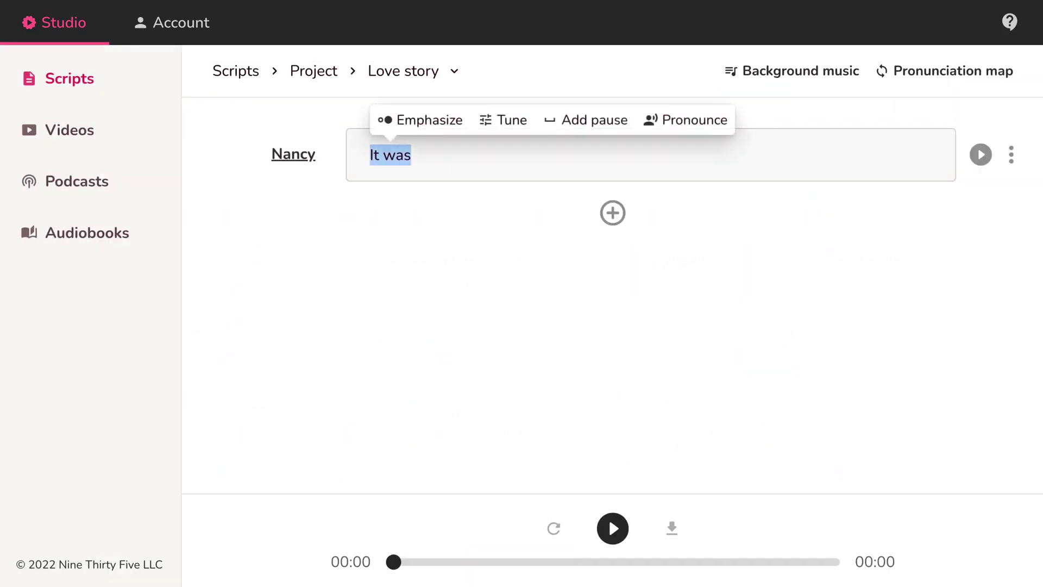
{"action": "key", "text": "ctrl+v"}
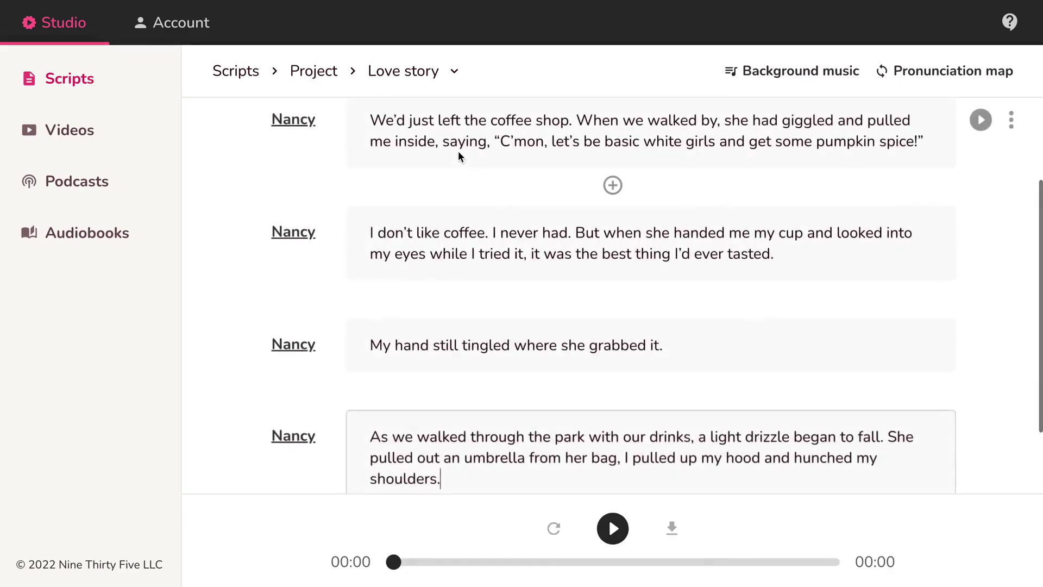
{"action": "scroll", "coordinate": [479, 205], "scroll_direction": "up", "scroll_amount": 3}
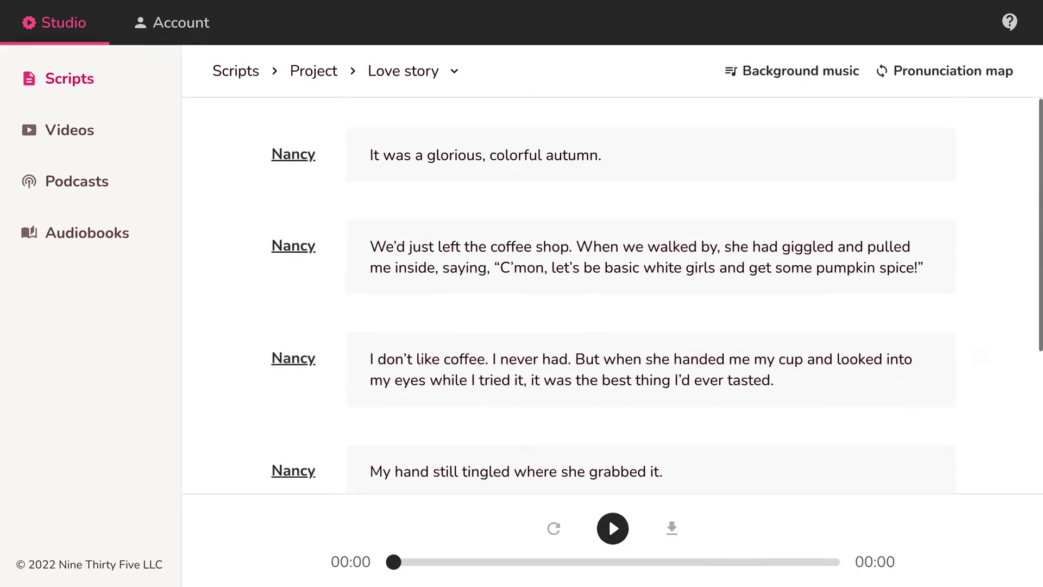
Switch the coffee-tasting line's voice from Nancy to Matthew
{"action": "left_click", "coordinate": [294, 359]}
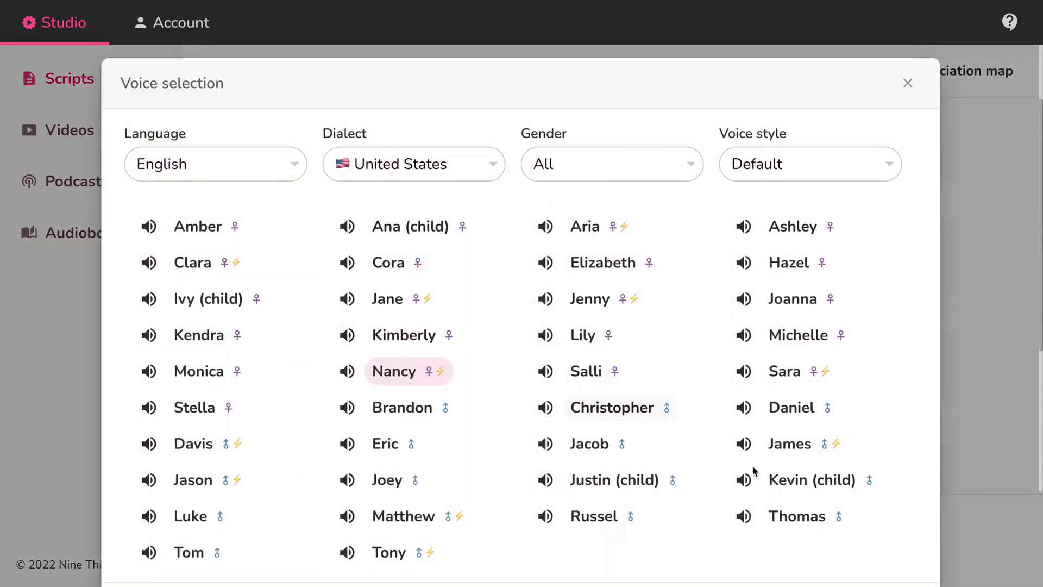
{"action": "left_click", "coordinate": [440, 515]}
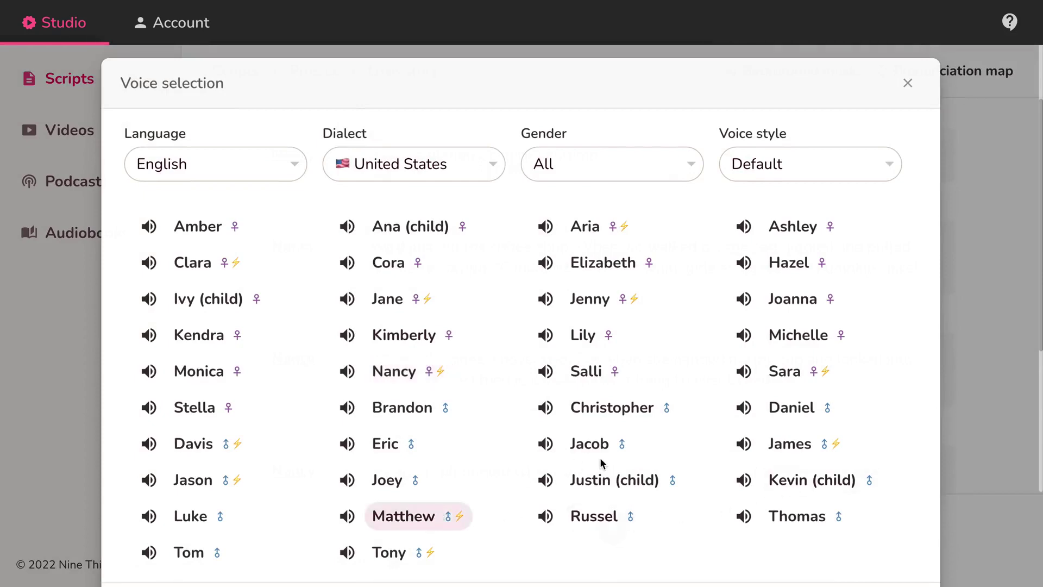
{"action": "scroll", "coordinate": [601, 462], "scroll_direction": "down", "scroll_amount": 1}
{"action": "scroll", "coordinate": [600, 461], "scroll_direction": "down", "scroll_amount": 1}
{"action": "left_click", "coordinate": [534, 521]}
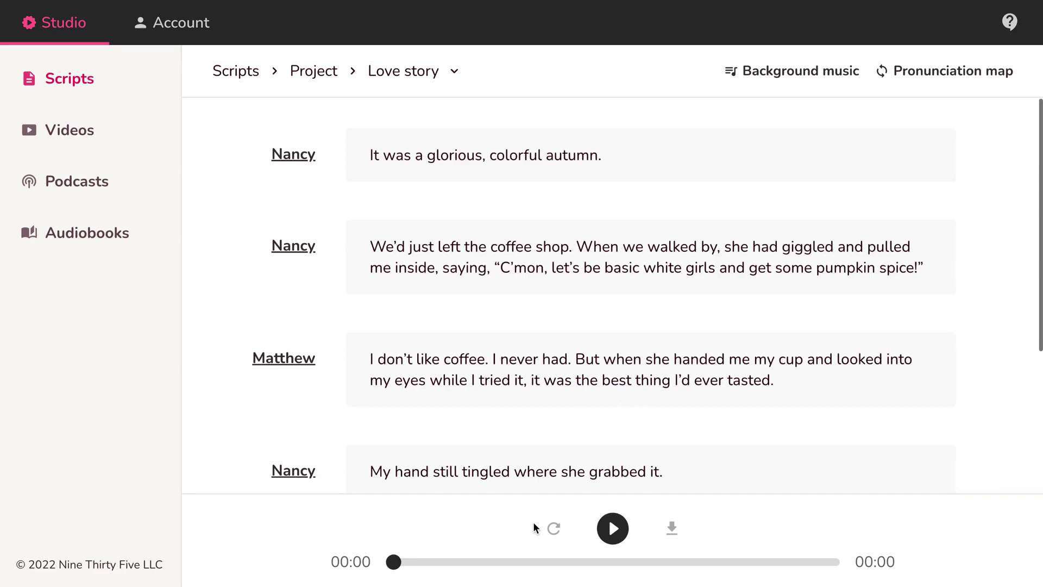
Play the second Nancy line and Matthew's line to generate audio, totalling 37 seconds
{"action": "mouse_move", "coordinate": [650, 257]}
{"action": "left_click", "coordinate": [983, 249]}
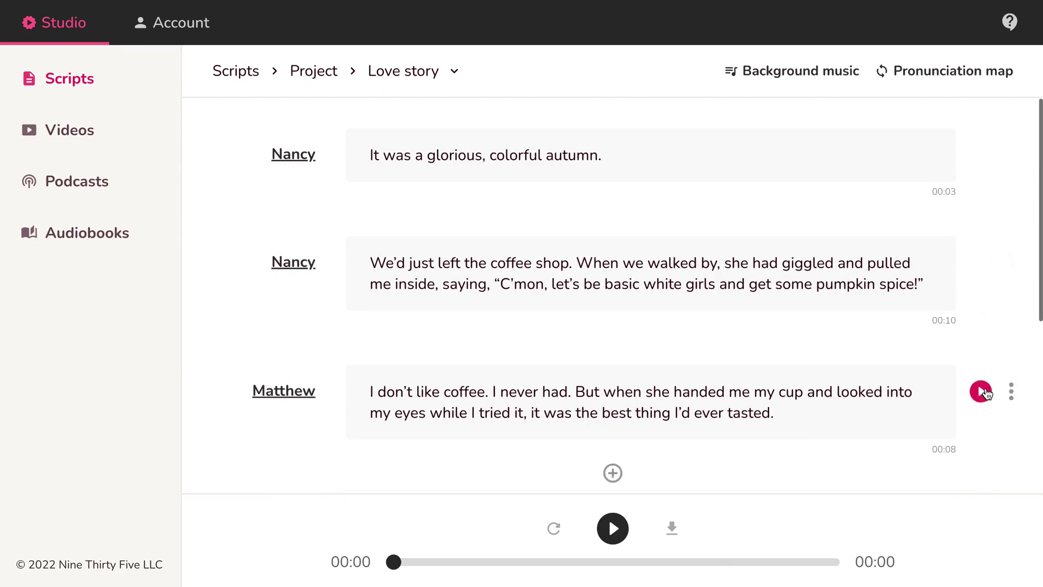
{"action": "left_click", "coordinate": [982, 391]}
{"action": "left_click", "coordinate": [1011, 266]}
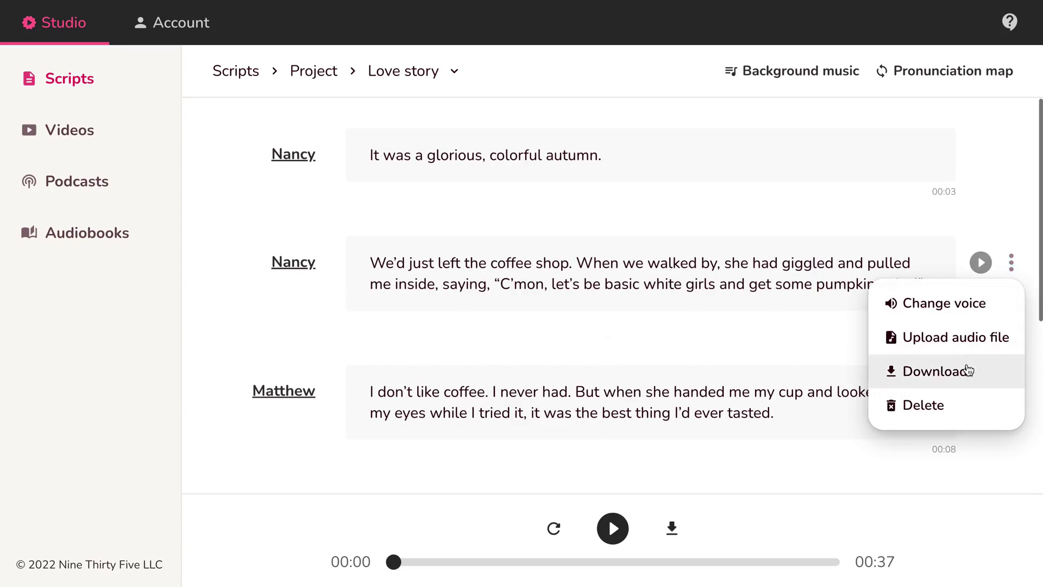
{"action": "left_click", "coordinate": [969, 371]}
{"action": "left_click", "coordinate": [640, 282]}
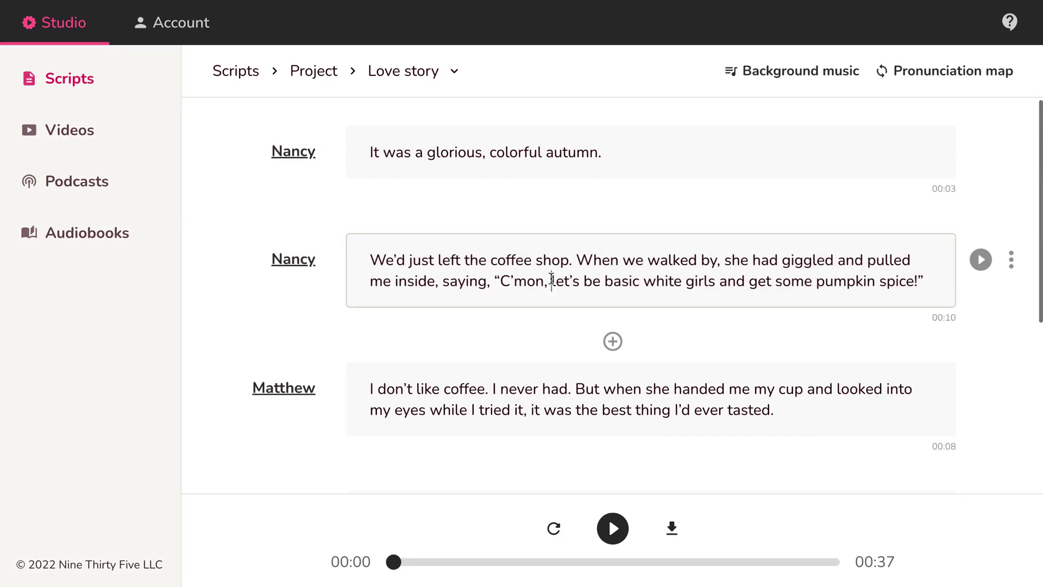
Insert a 0.5-second pause after the word 'saying' in Nancy's second line
{"action": "left_click_drag", "start_coordinate": [551, 281], "coordinate": [643, 282]}
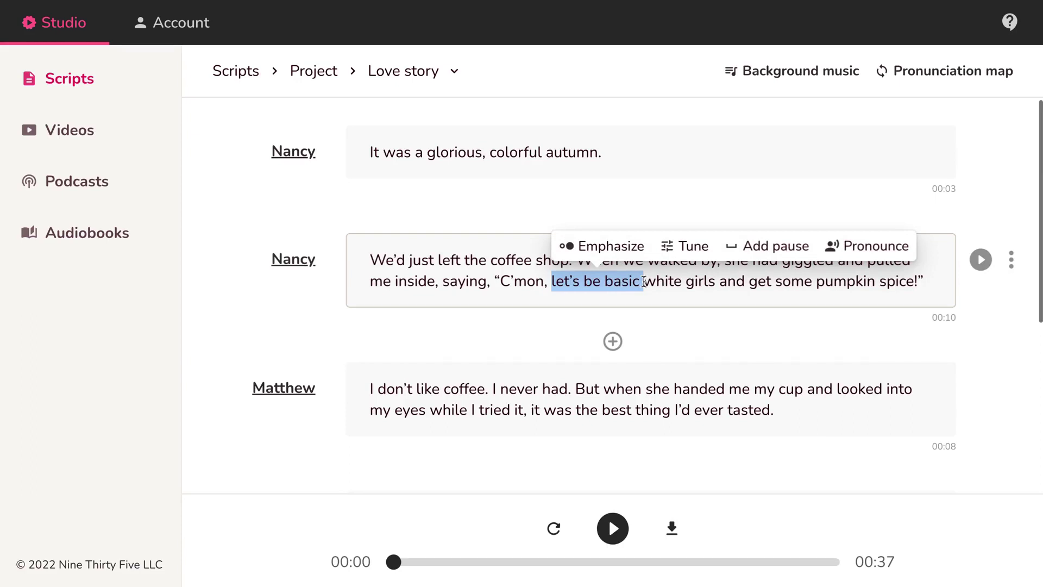
{"action": "left_click", "coordinate": [643, 281]}
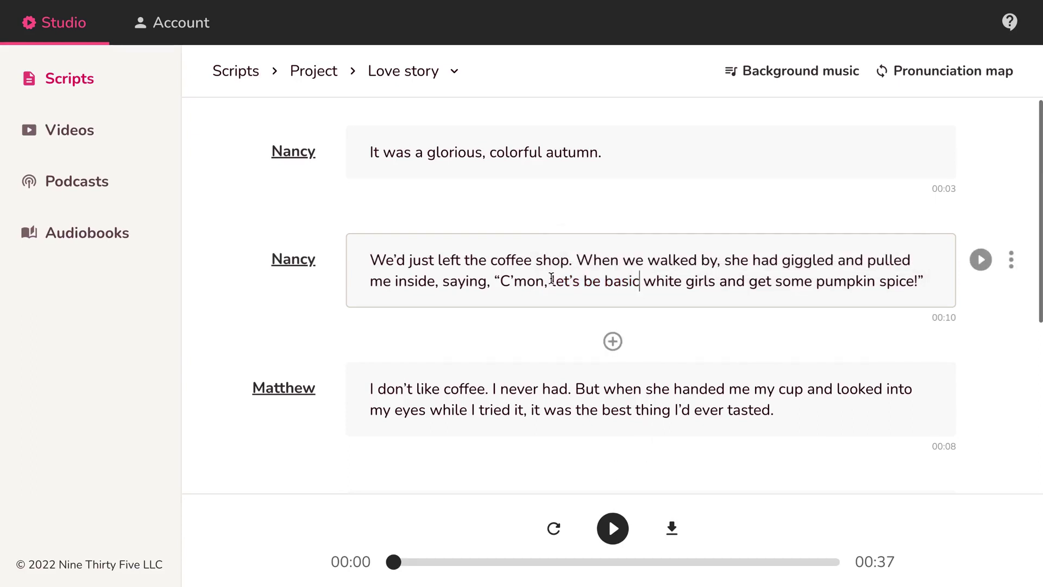
{"action": "left_click_drag", "start_coordinate": [551, 279], "coordinate": [643, 281]}
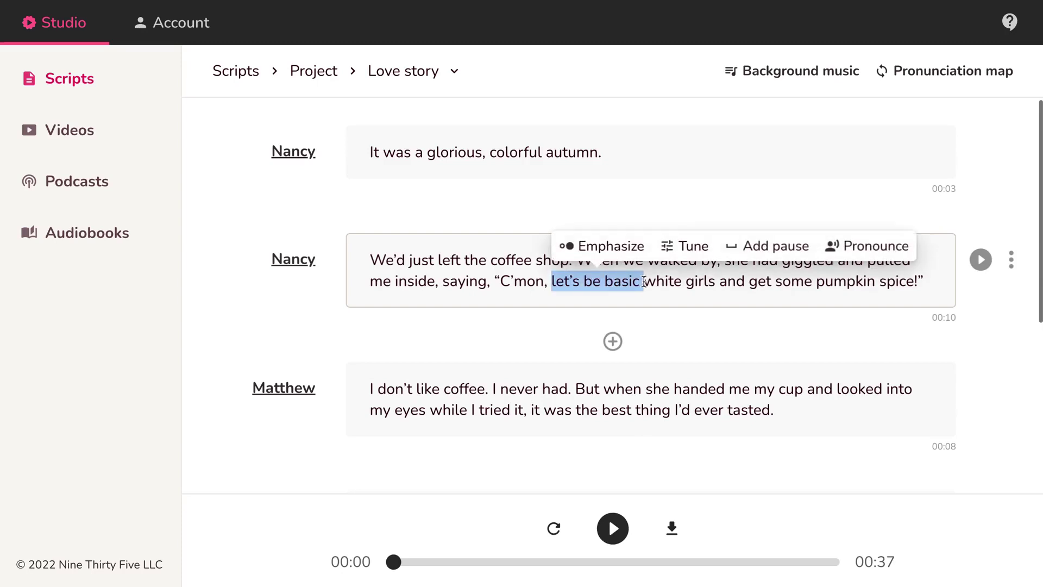
{"action": "double_click", "coordinate": [467, 282]}
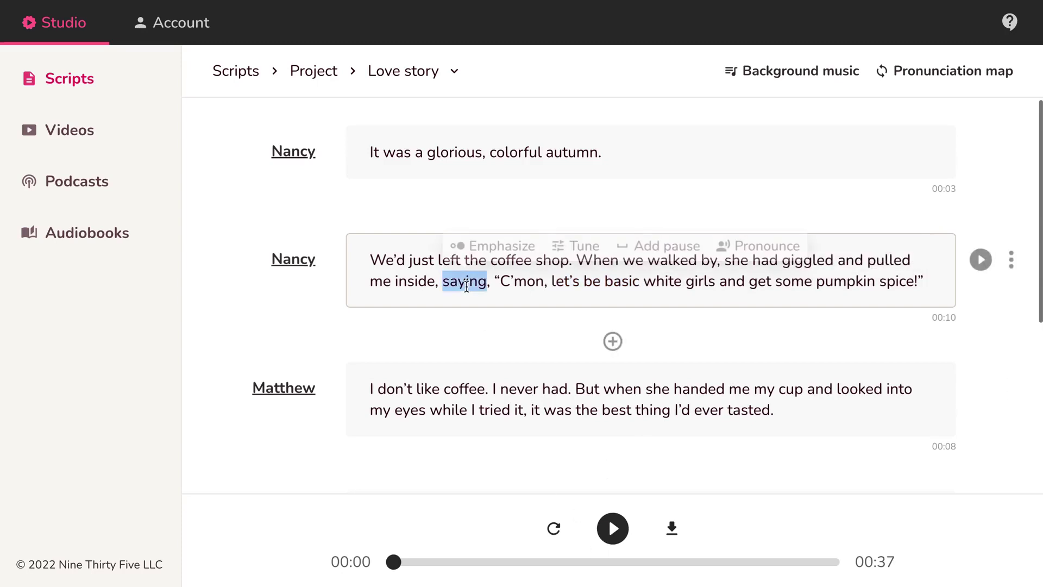
{"action": "left_click", "coordinate": [688, 241]}
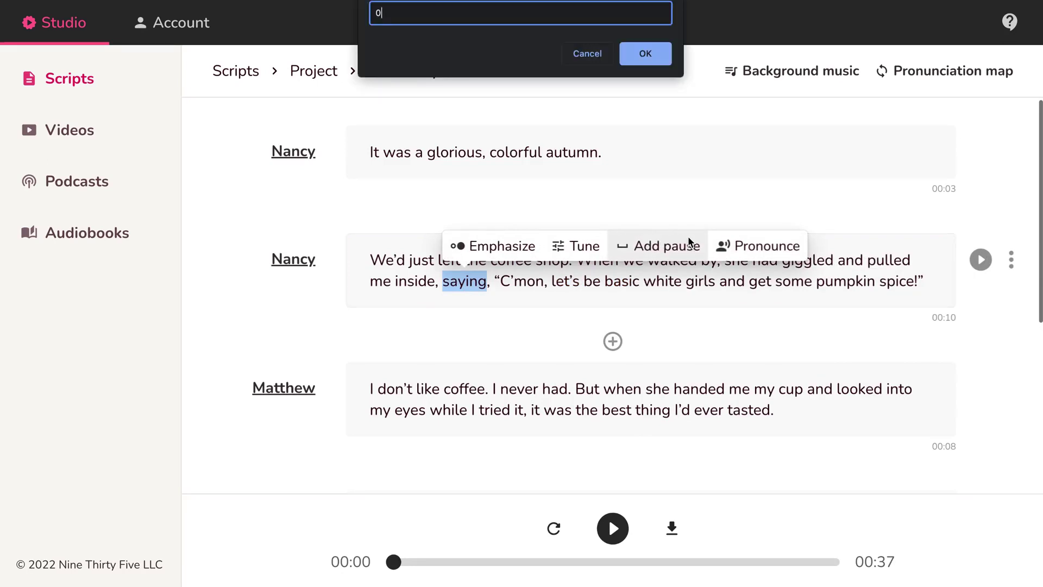
{"action": "type", "text": ".5"}
{"action": "key", "text": "Return"}
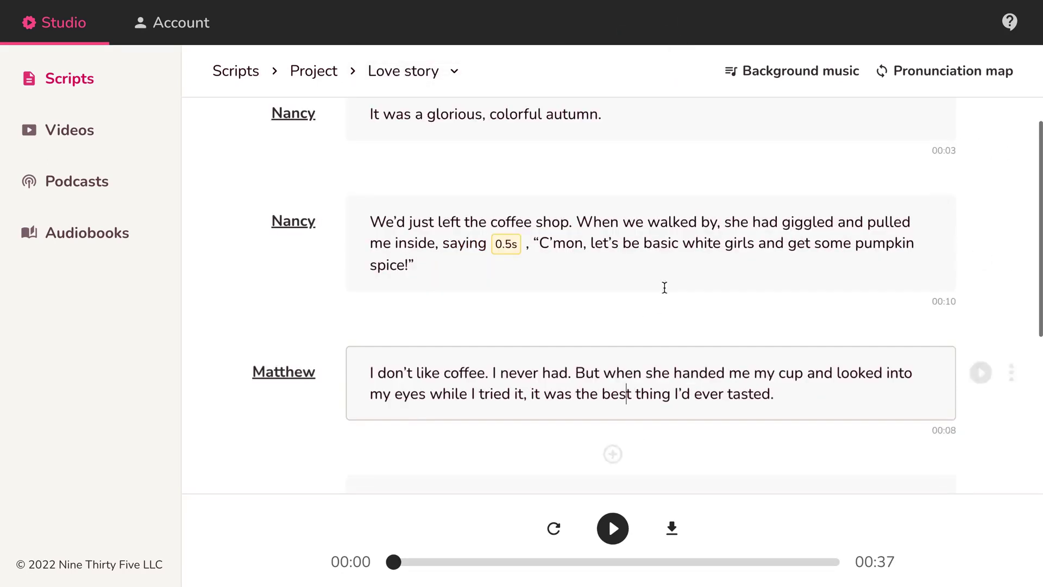
Tune the pitch of the word 'basic'
{"action": "double_click", "coordinate": [655, 245]}
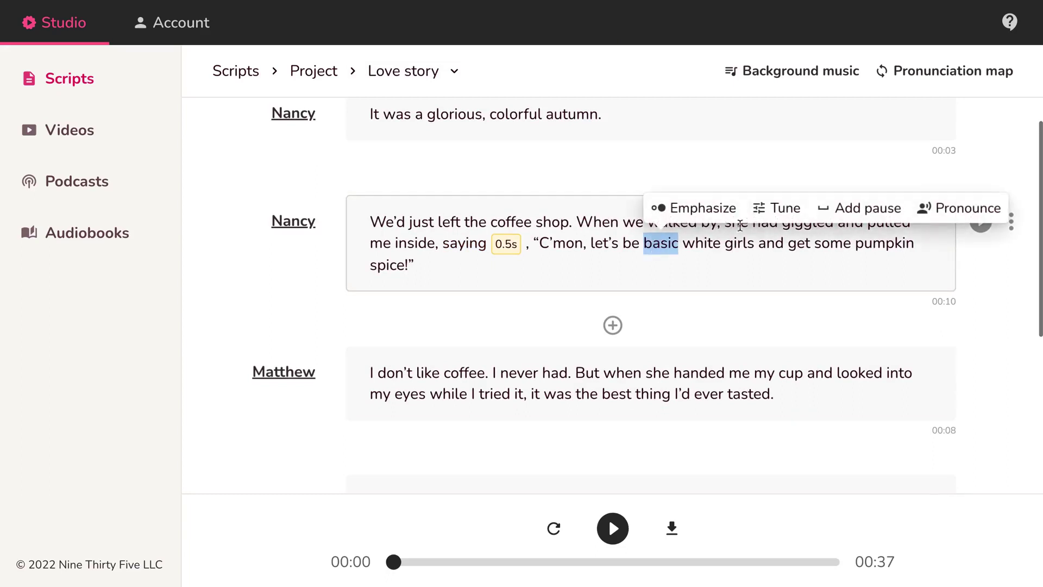
{"action": "left_click", "coordinate": [778, 209]}
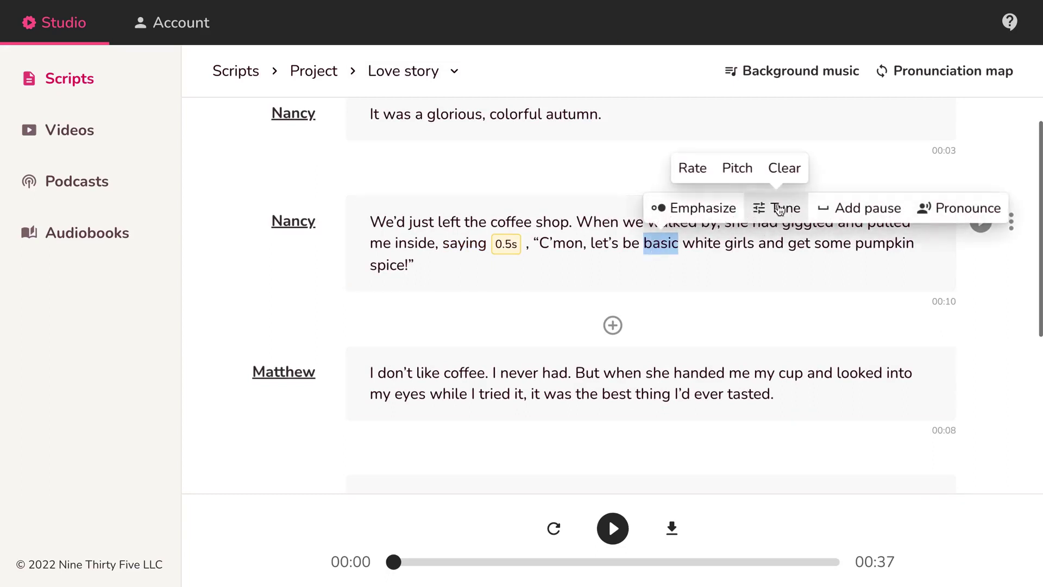
{"action": "left_click", "coordinate": [702, 172]}
{"action": "left_click", "coordinate": [739, 172]}
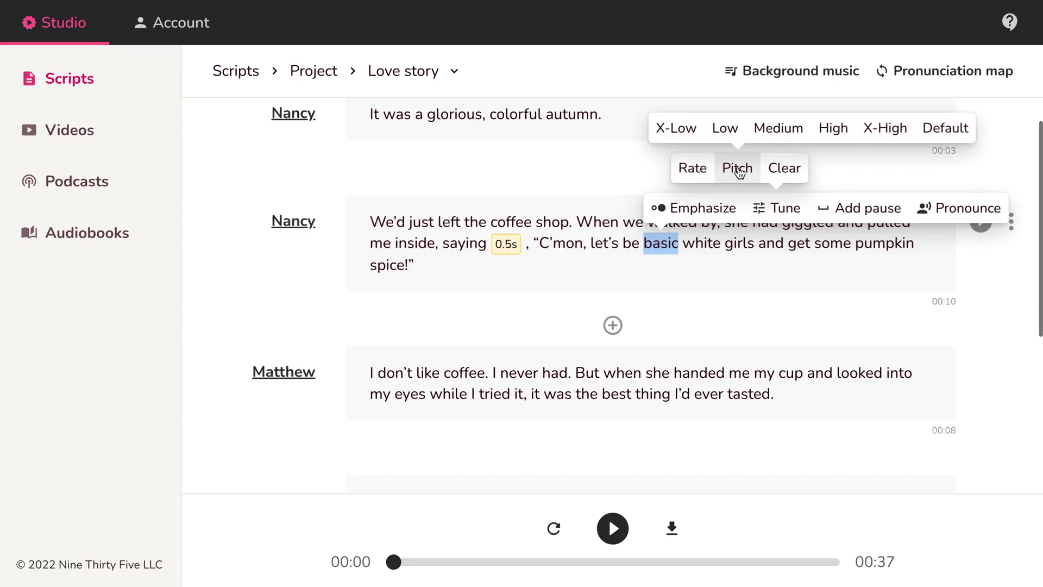
{"action": "left_click", "coordinate": [654, 314]}
Preview the pronunciation of the word 'pumpkin'
{"action": "scroll", "coordinate": [728, 348], "scroll_direction": "up", "scroll_amount": 1}
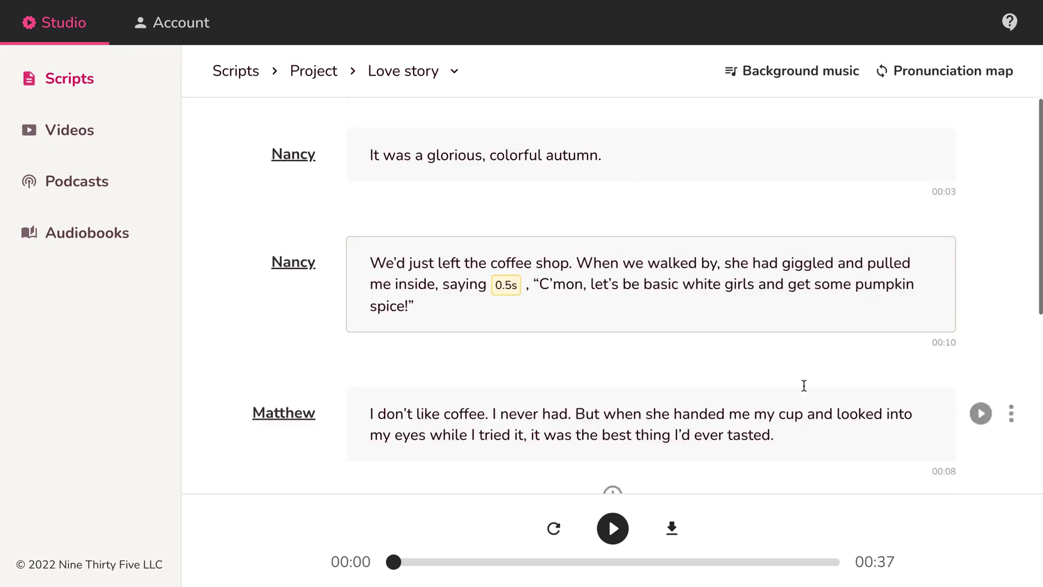
{"action": "double_click", "coordinate": [879, 287]}
{"action": "left_click", "coordinate": [862, 255]}
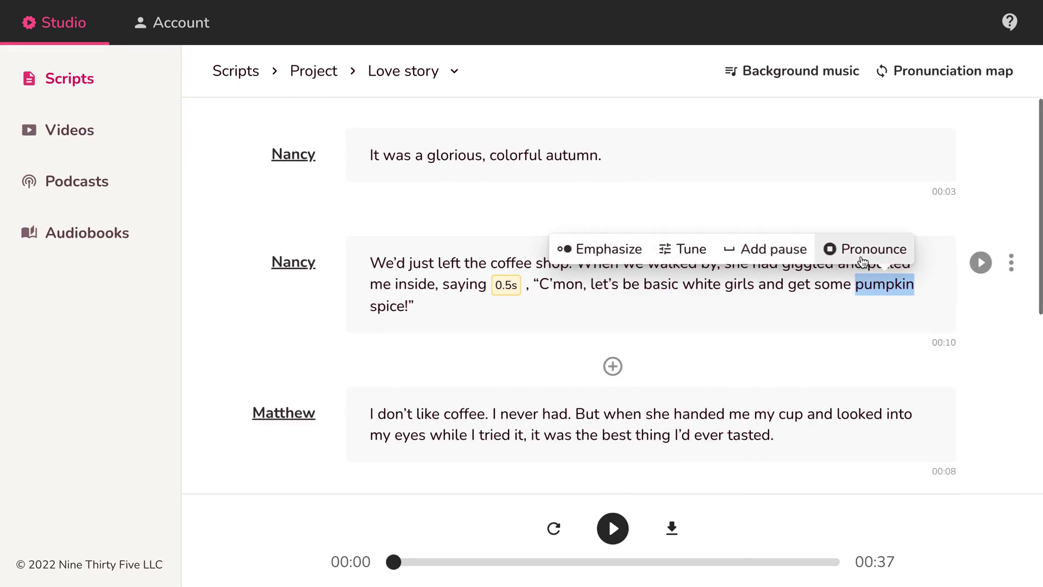
Add a pronunciation-map rule reading 'US' as 'United States' and preview it
{"action": "left_click", "coordinate": [862, 259]}
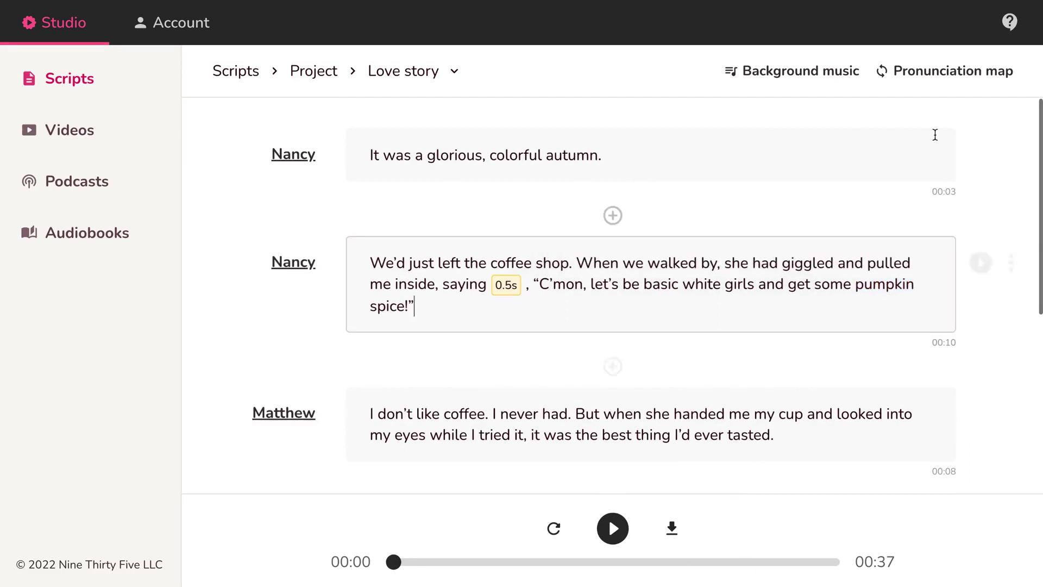
{"action": "left_click", "coordinate": [941, 80]}
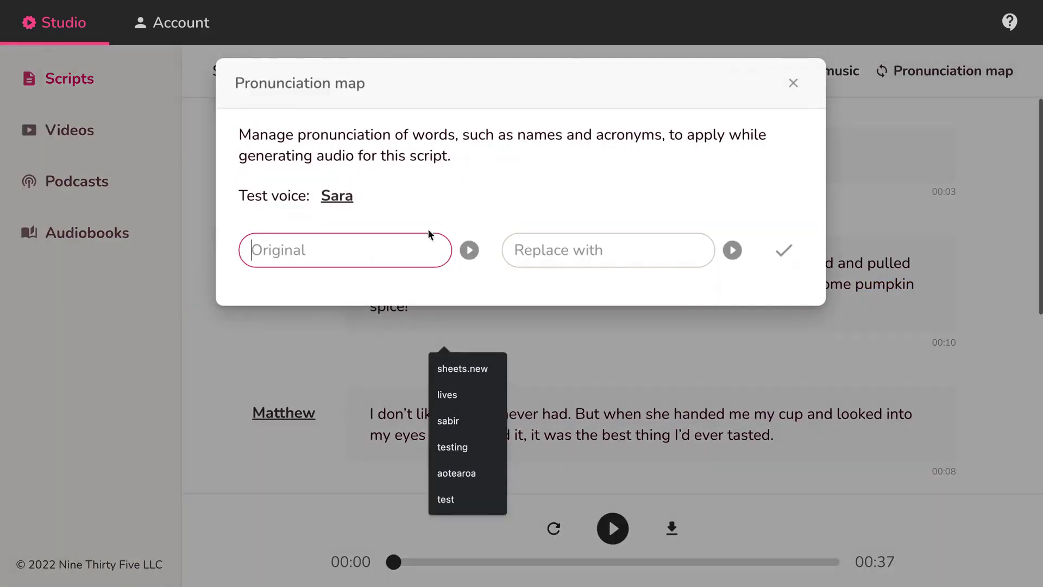
{"action": "type", "text": "US"}
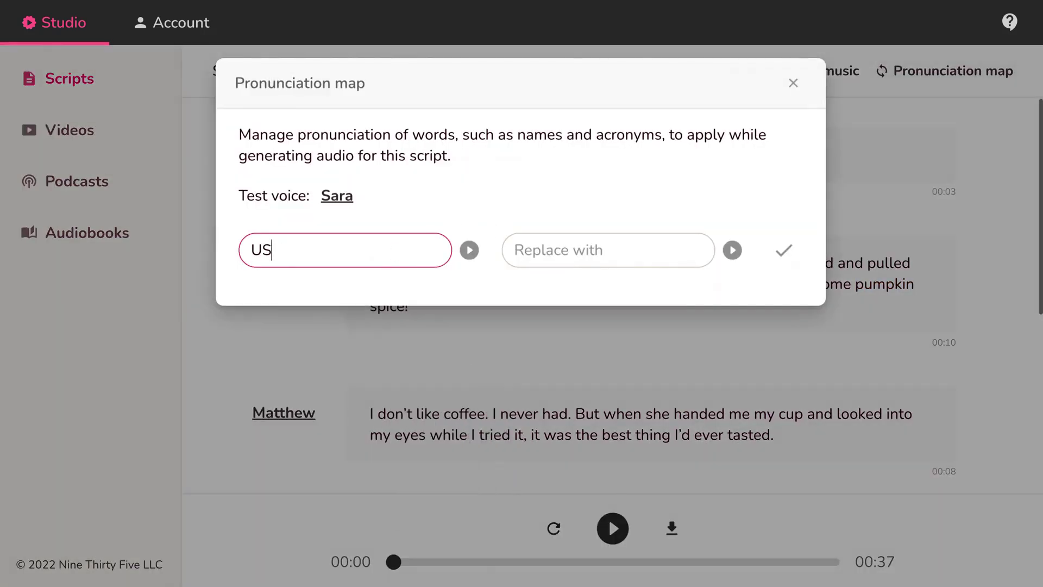
{"action": "left_click", "coordinate": [595, 239]}
{"action": "type", "text": "United States"}
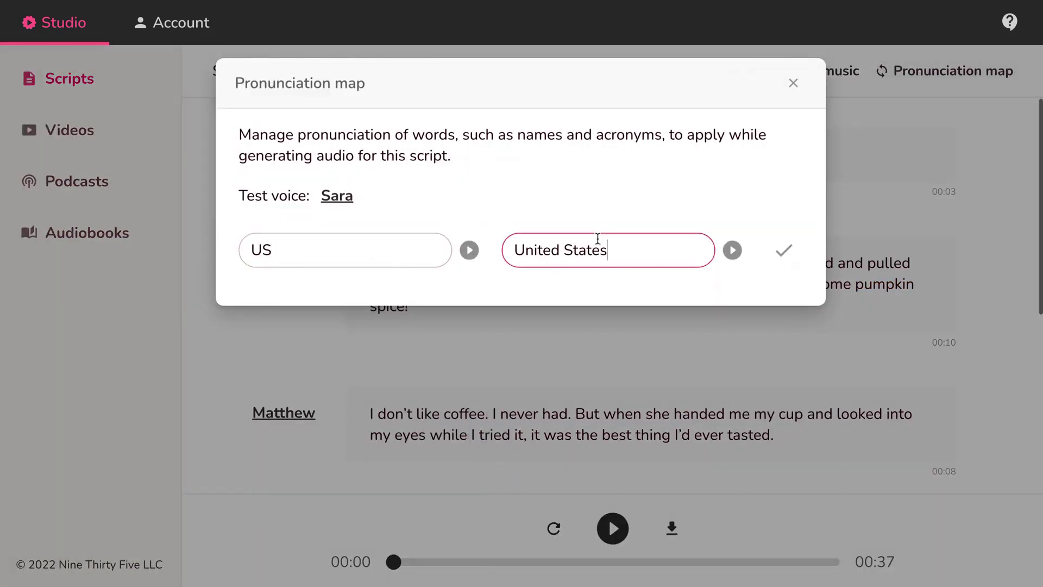
{"action": "left_click", "coordinate": [785, 250]}
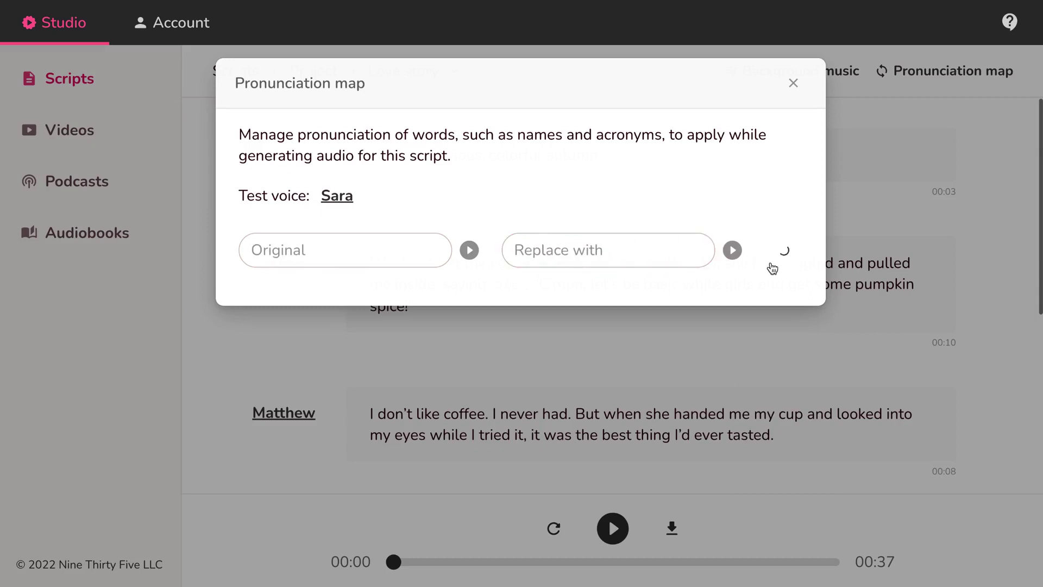
{"action": "left_click", "coordinate": [468, 308]}
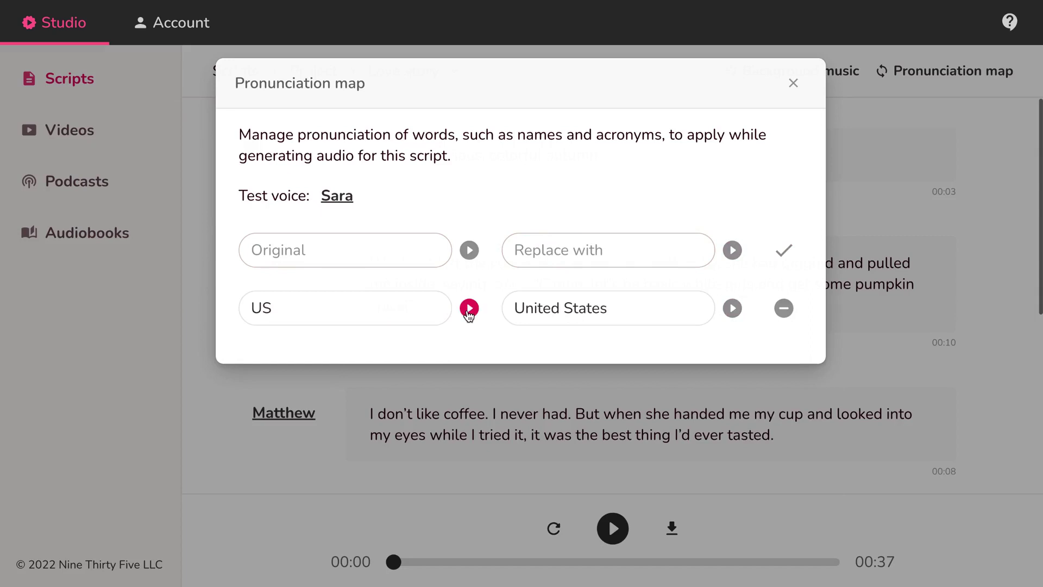
{"action": "left_click", "coordinate": [630, 407]}
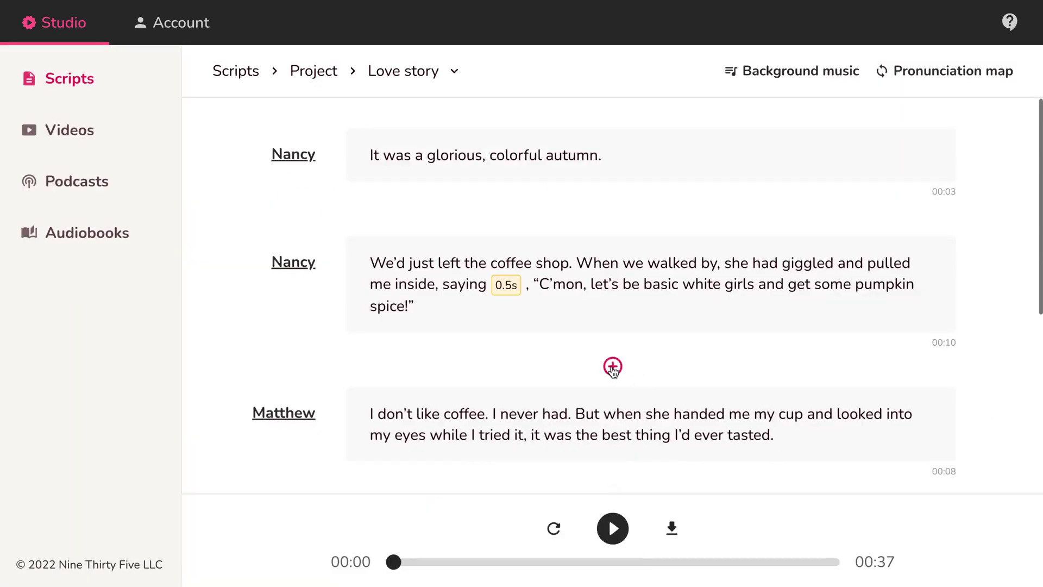
{"action": "left_click", "coordinate": [613, 368]}
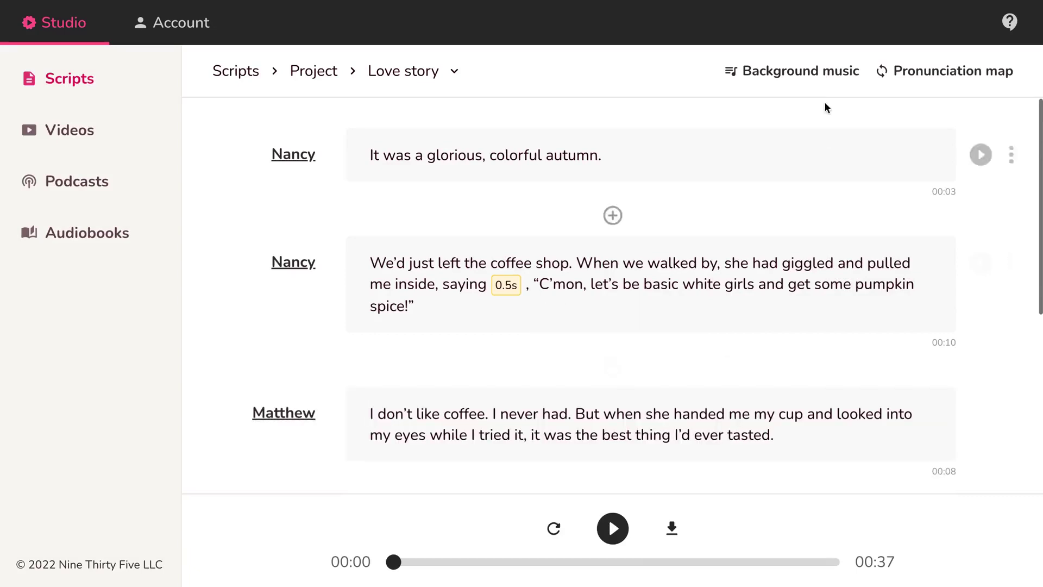
Pick stock track 'The Mountain Called River' from a 'love' search as background music at 15% volume
{"action": "left_click", "coordinate": [818, 73]}
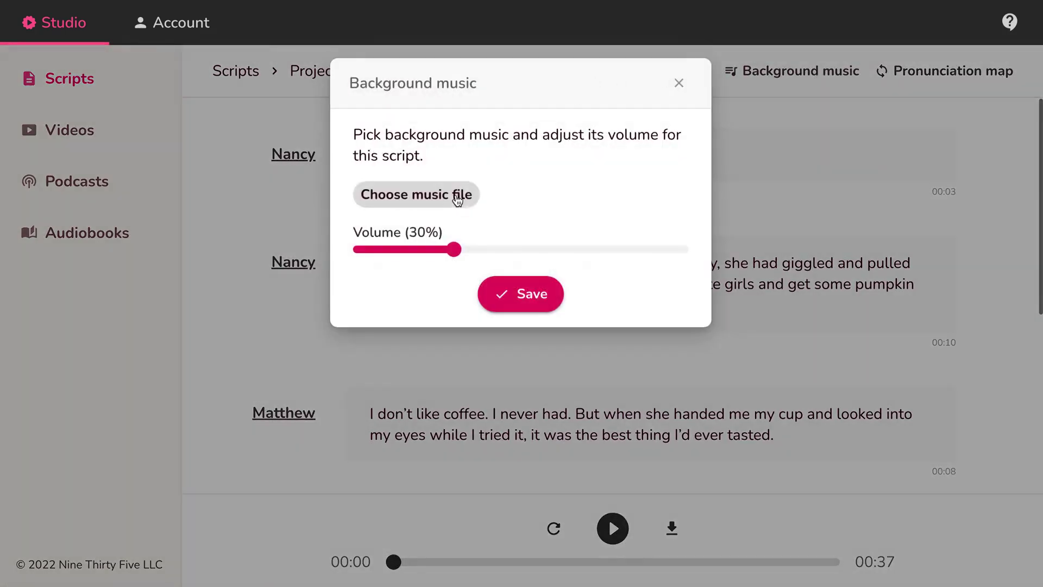
{"action": "left_click", "coordinate": [459, 196]}
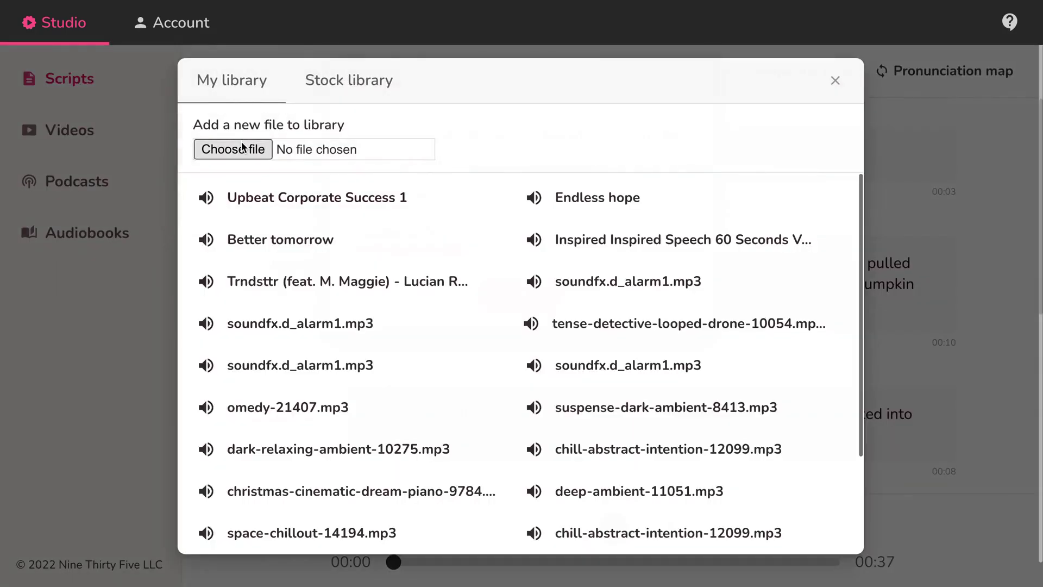
{"action": "left_click", "coordinate": [348, 85]}
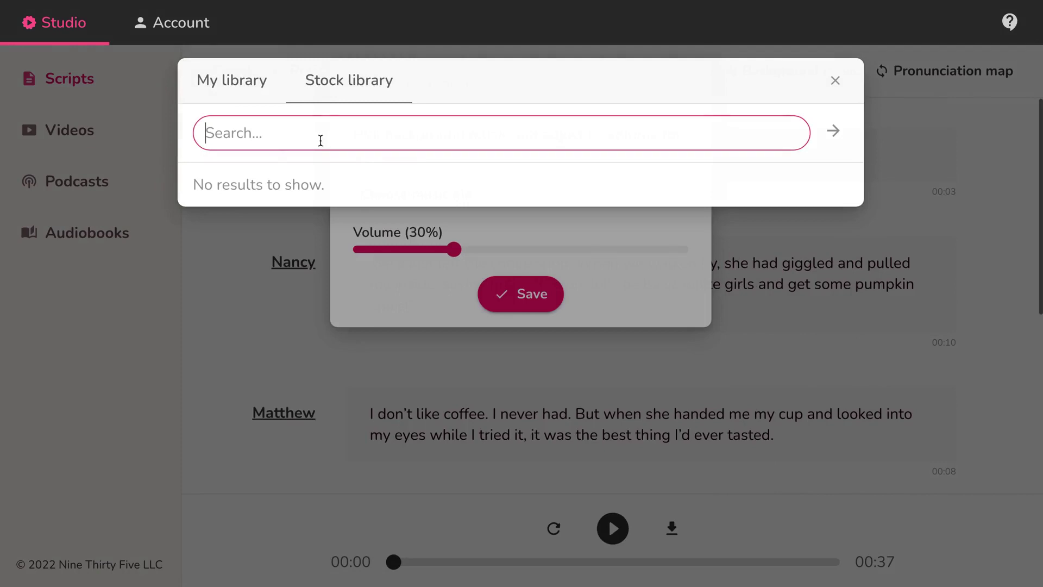
{"action": "type", "text": "love"}
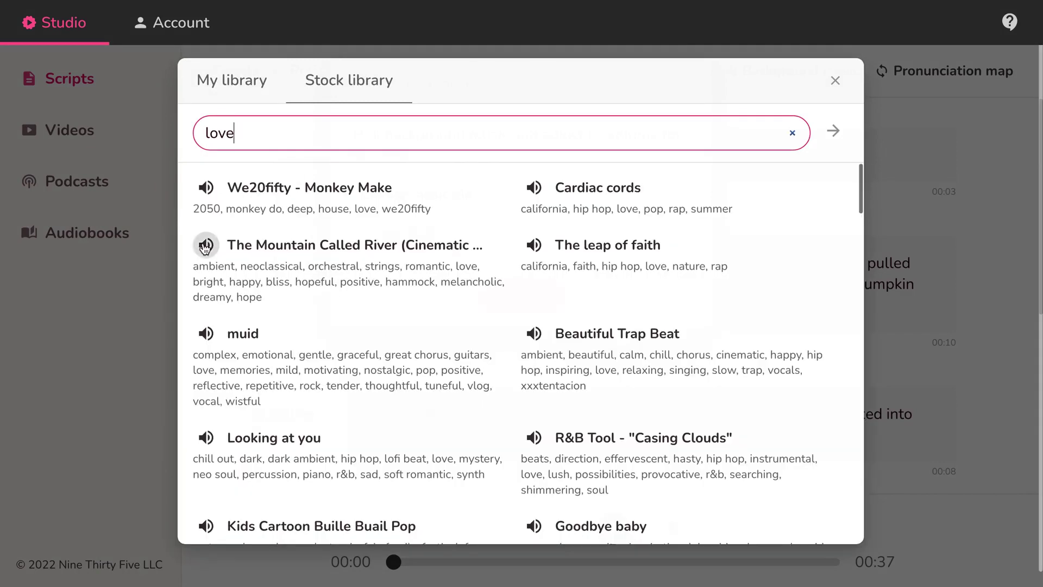
{"action": "left_click", "coordinate": [205, 246]}
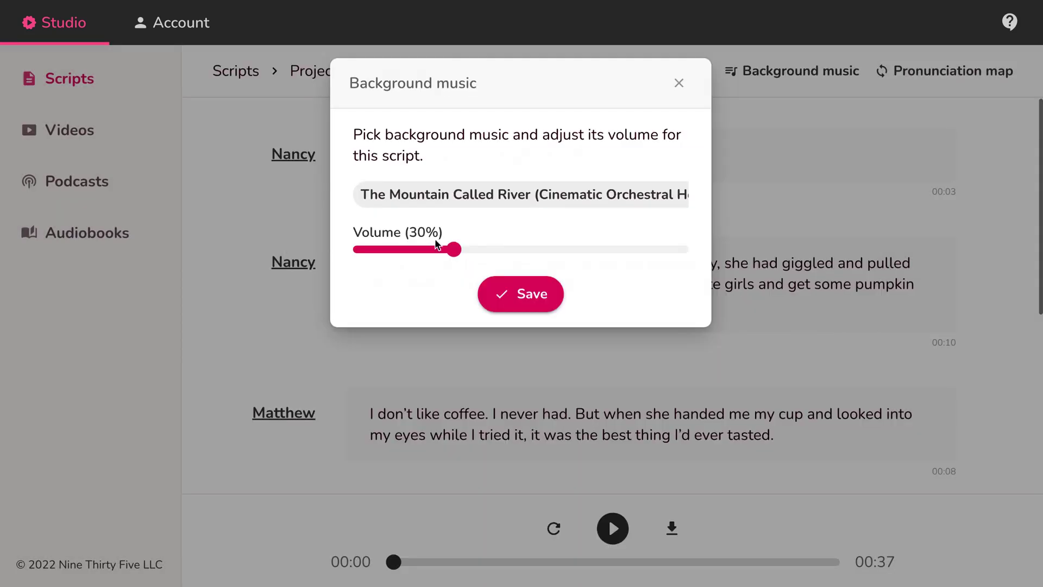
{"action": "left_click", "coordinate": [403, 249]}
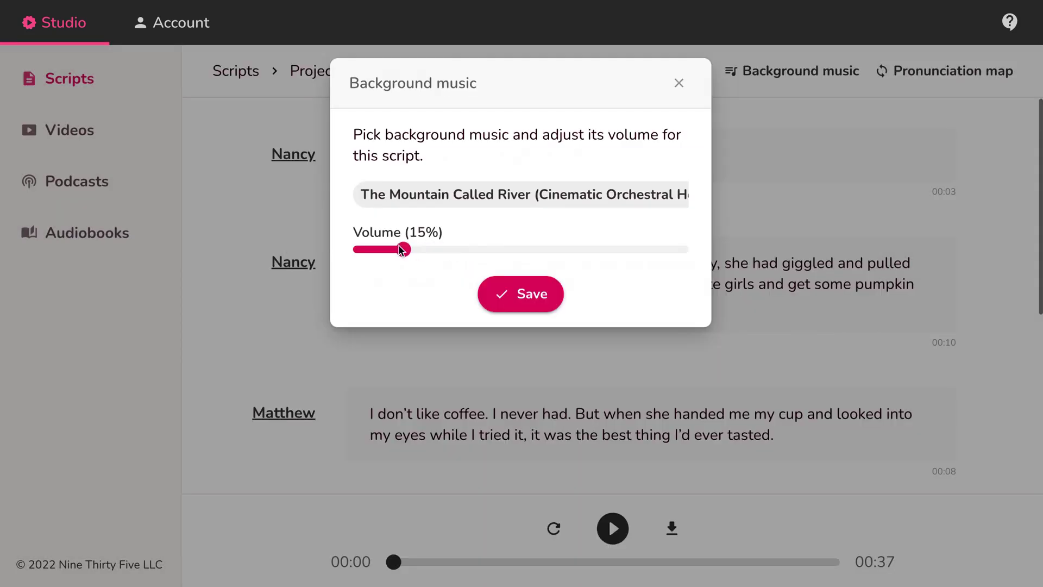
{"action": "left_click", "coordinate": [495, 288]}
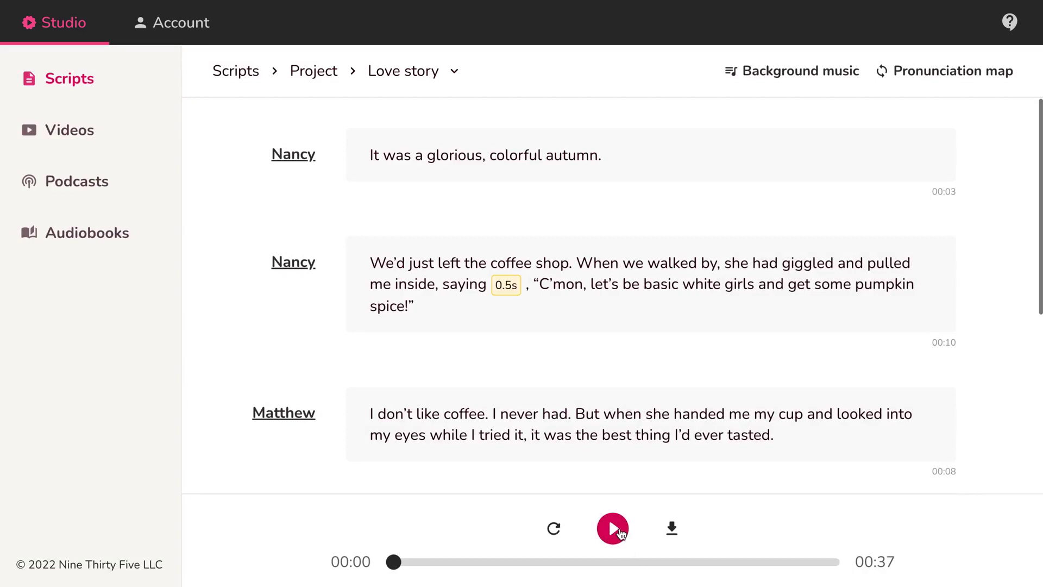
Play the full narration preview and pause it about five seconds in
{"action": "left_click", "coordinate": [614, 529]}
{"action": "left_click", "coordinate": [620, 534]}
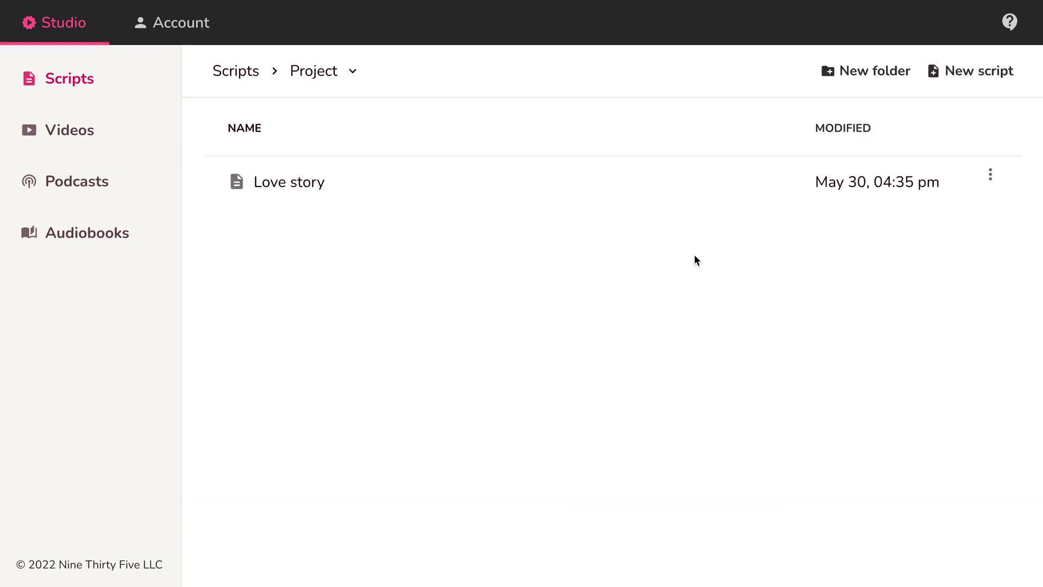
Show the Love story script's embed code and select the entire iframe snippet
{"action": "left_click", "coordinate": [990, 177]}
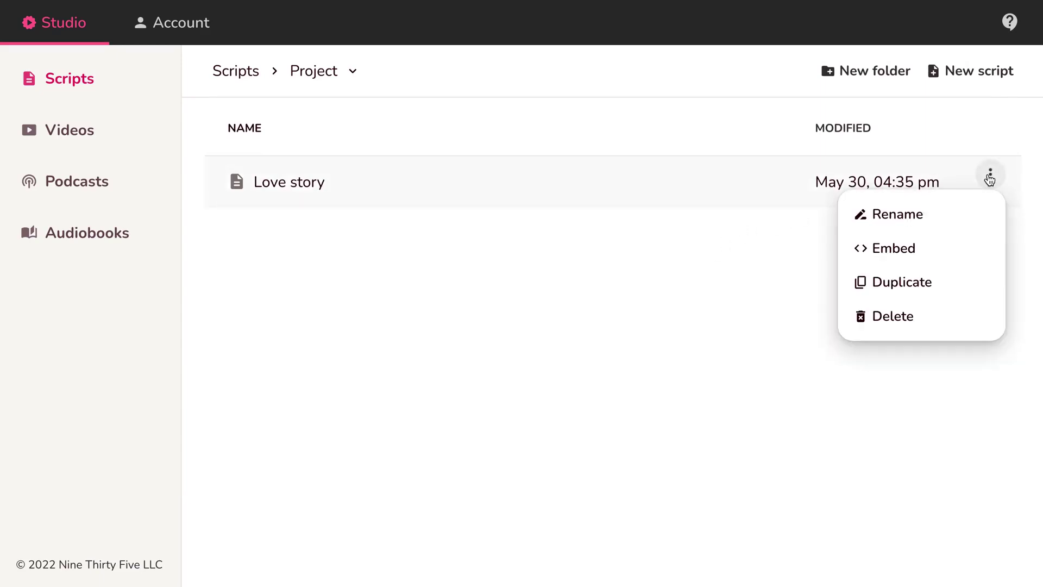
{"action": "left_click", "coordinate": [972, 247]}
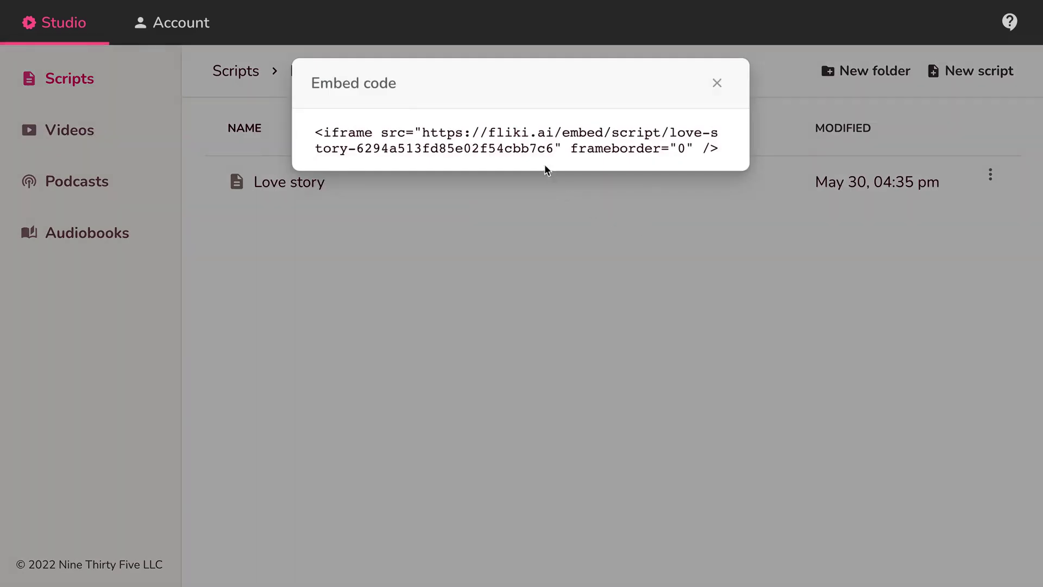
{"action": "triple_click", "coordinate": [540, 153]}
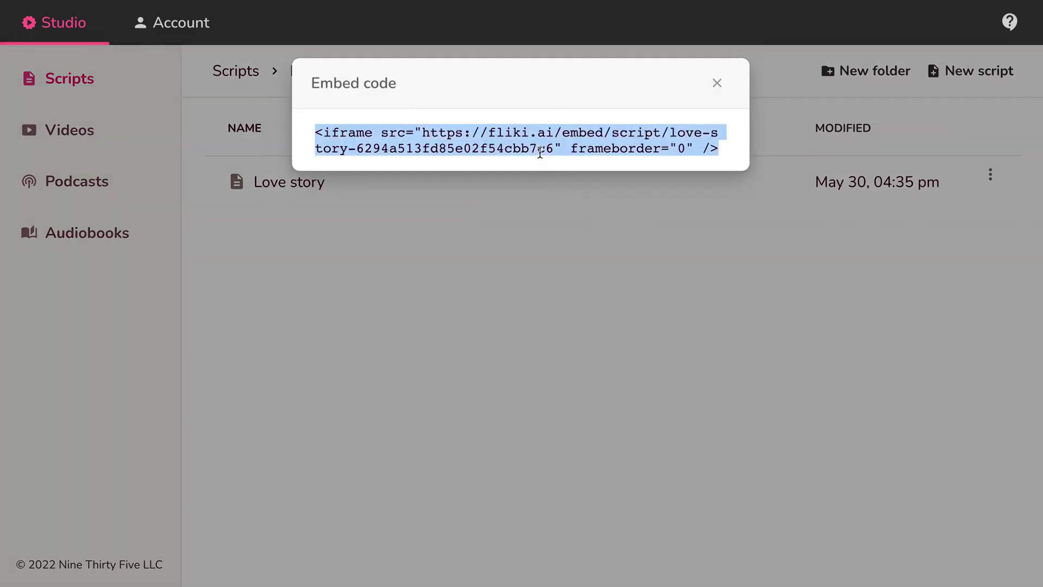